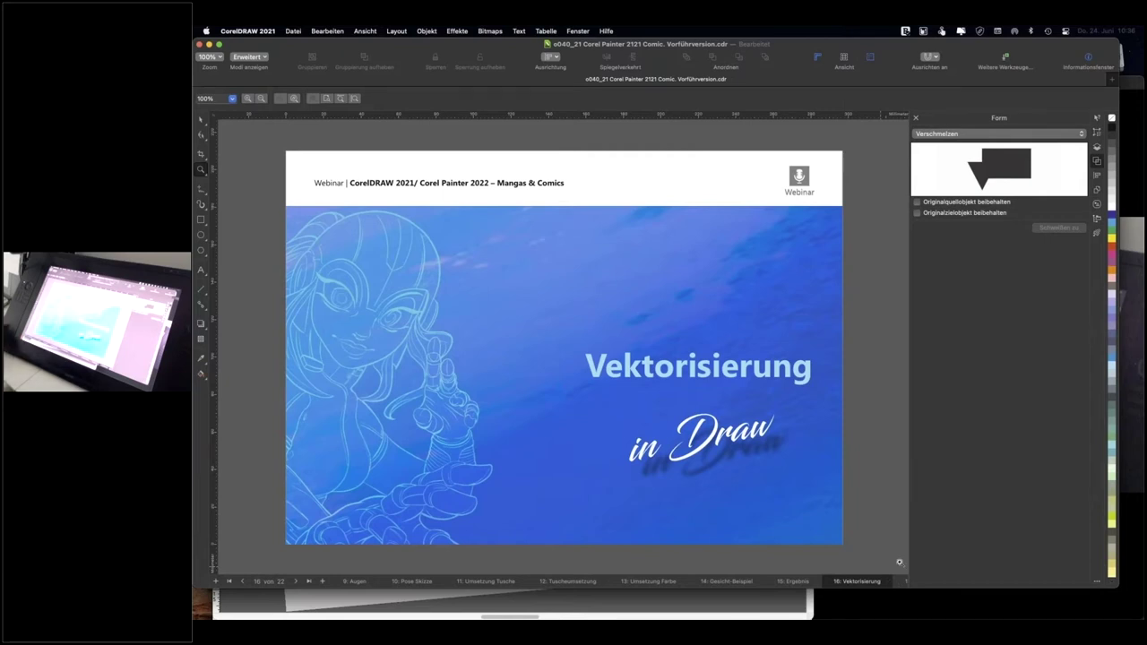
- Go to page 17 and examine the Painter figure's face and hair outlines at high magnification
click(901, 583)
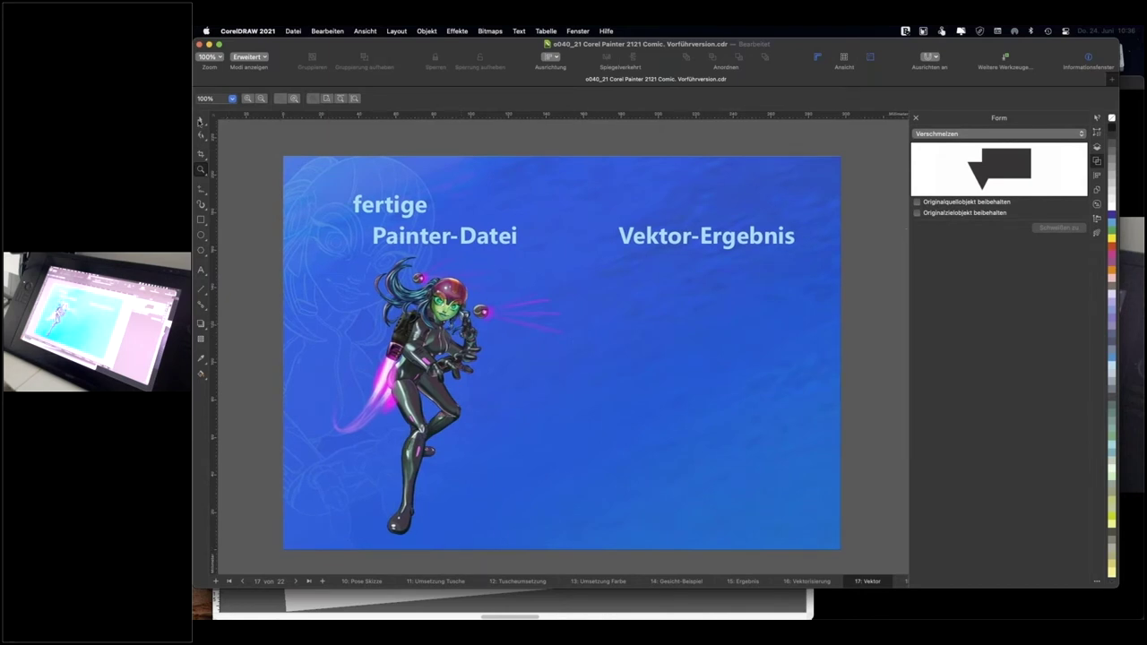
click(201, 120)
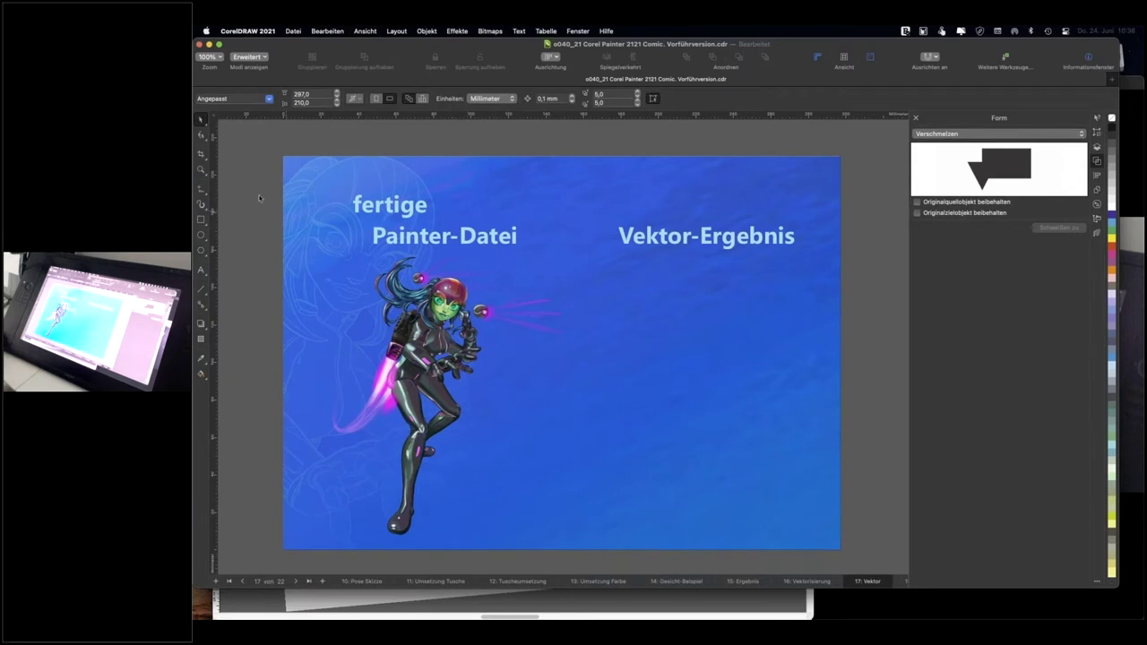
click(208, 171)
drag(450, 309, 478, 326)
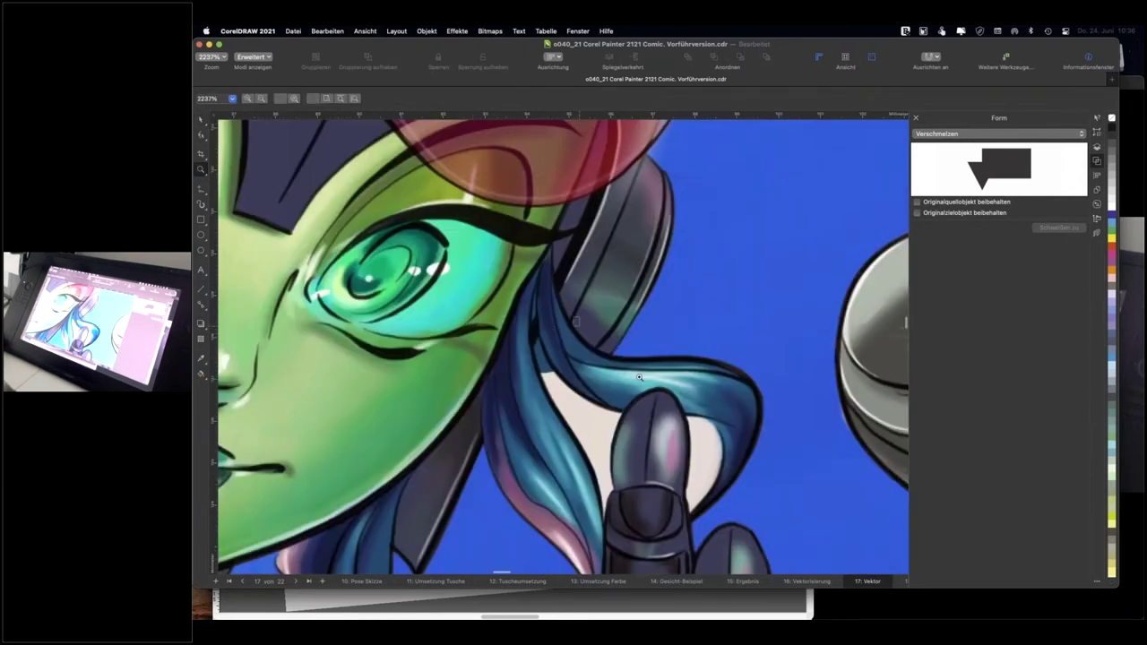
drag(639, 377, 583, 324)
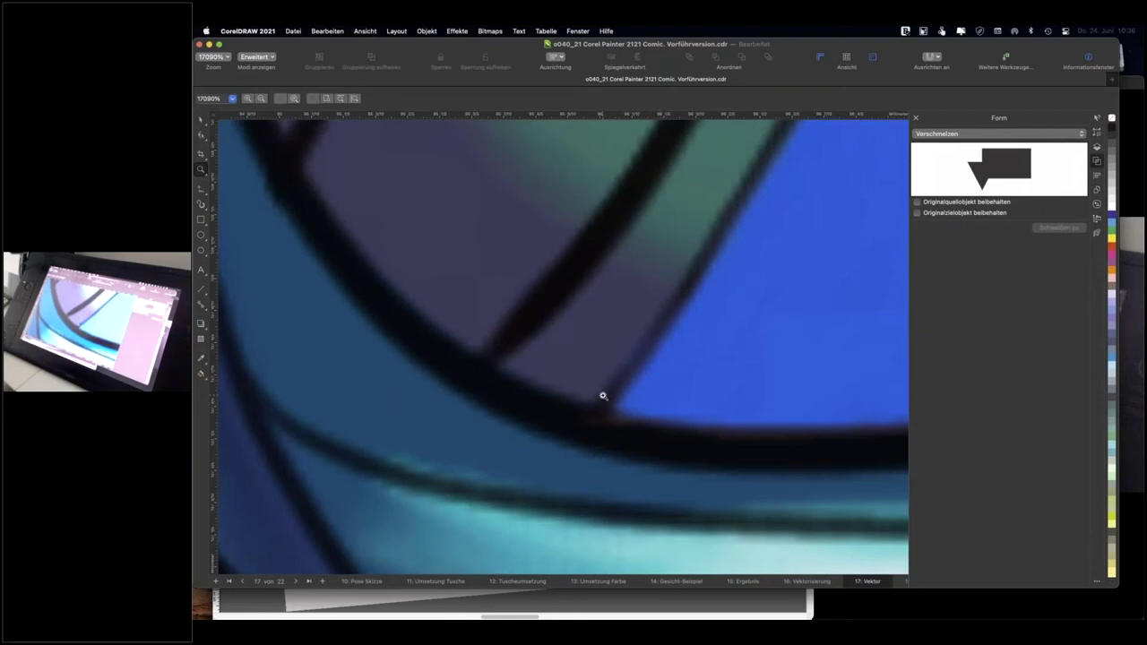
key(F4)
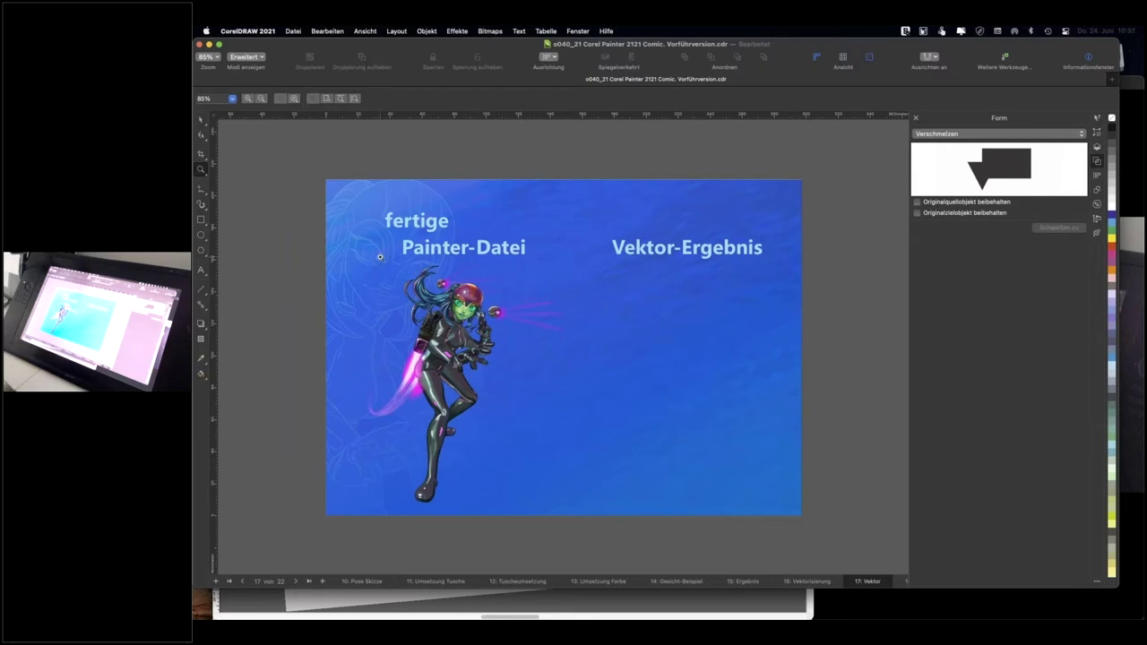
- Place a duplicate of the Painter figure under the "Vektor-Ergebnis" heading
key(space)
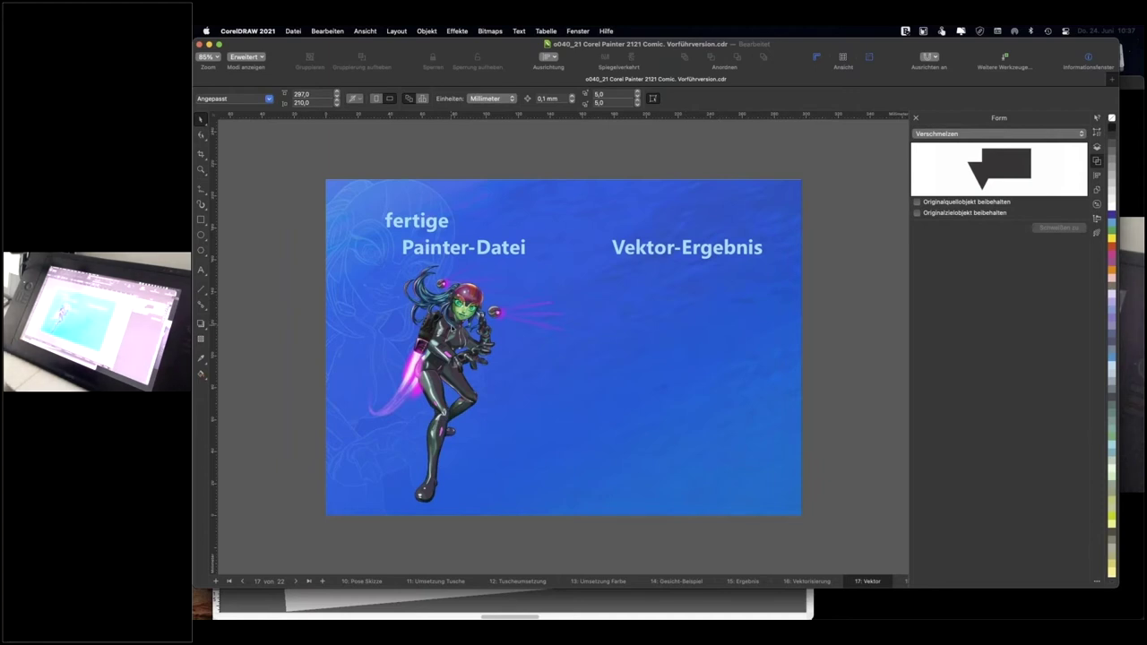
key(Tab)
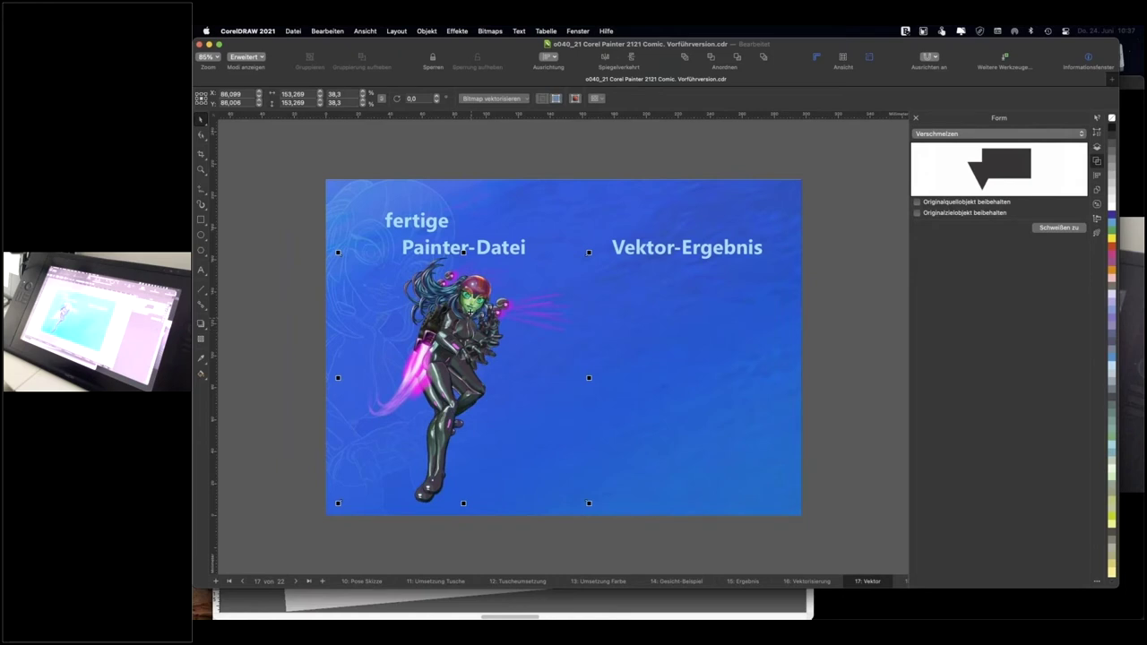
drag(463, 327, 660, 332)
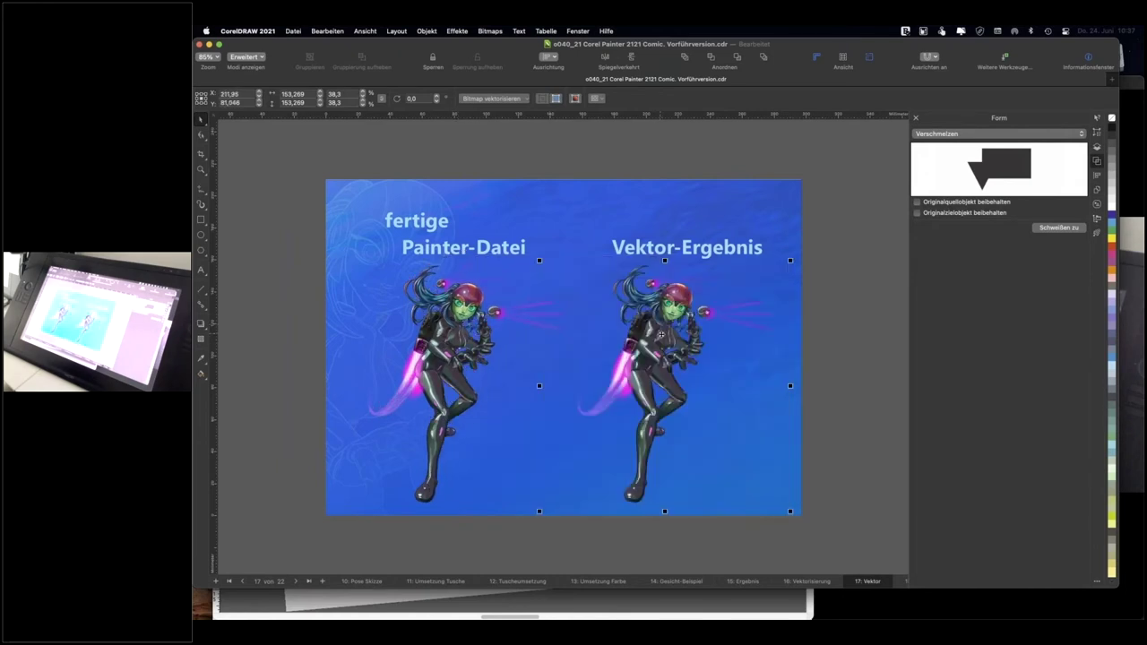
- Convert the duplicated figure to a 200 dpi, 24-bit RGB bitmap with anti-aliasing and a transparent background
click(425, 31)
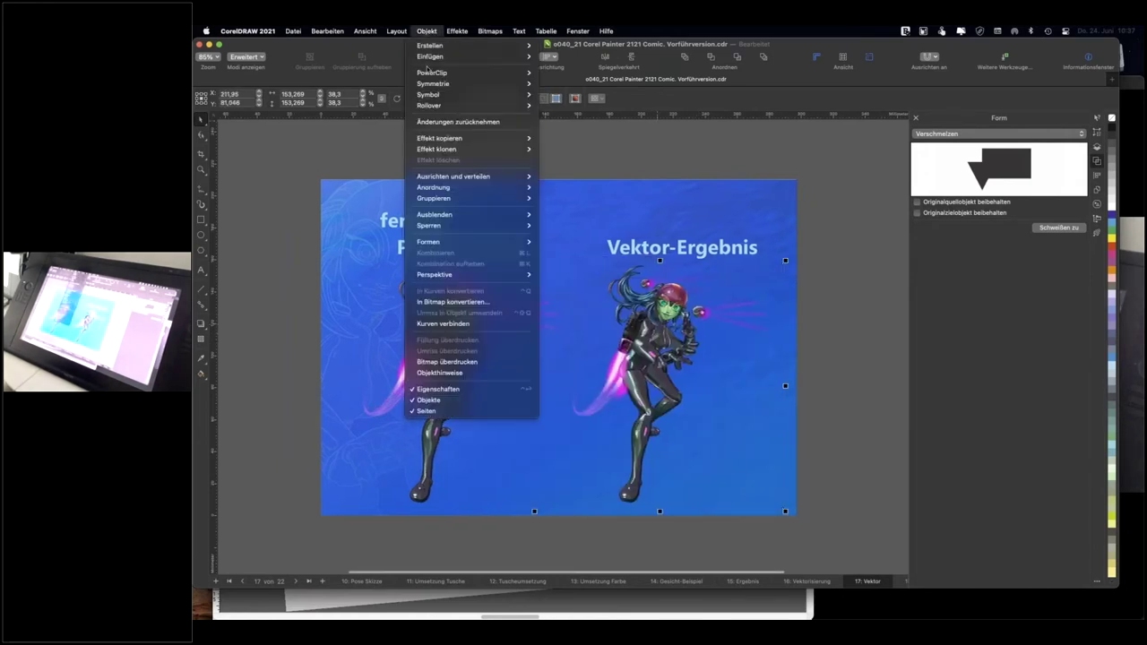
click(453, 302)
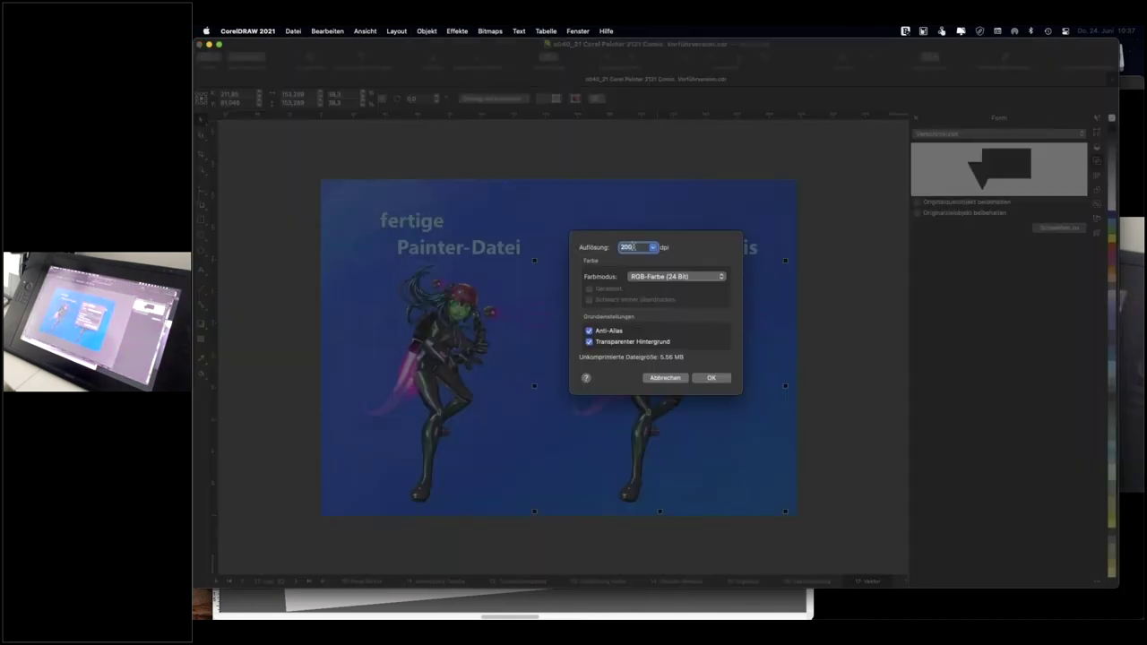
click(712, 378)
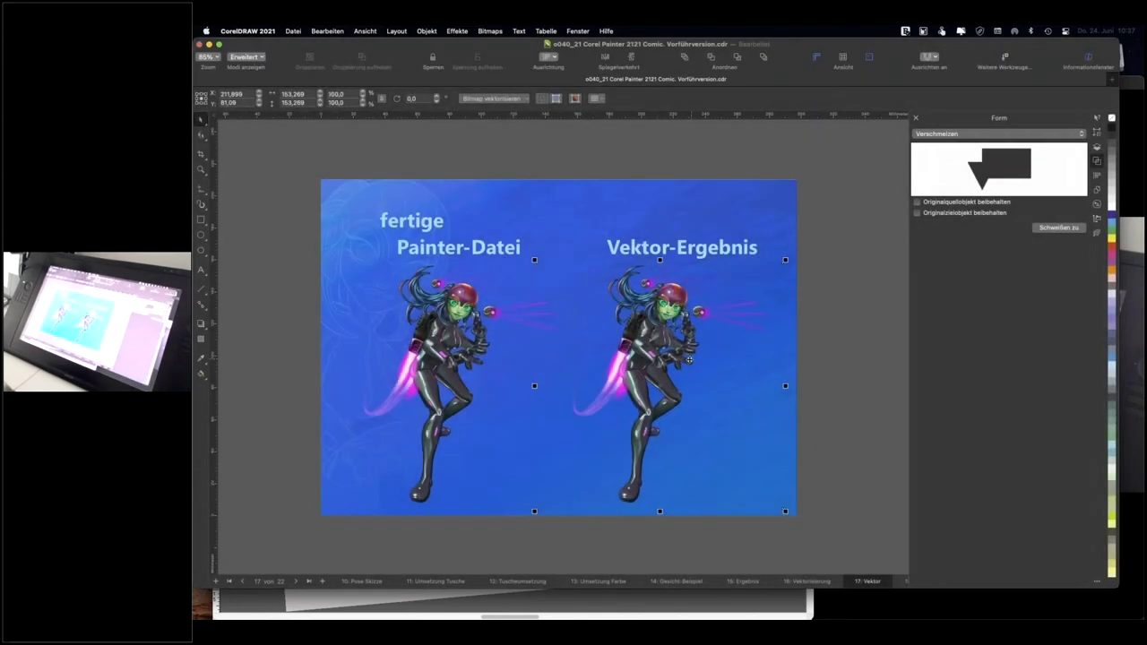
- Start a Clipart outline trace of the bitmap copy, review its adjustment options and set Detail to 96
click(546, 32)
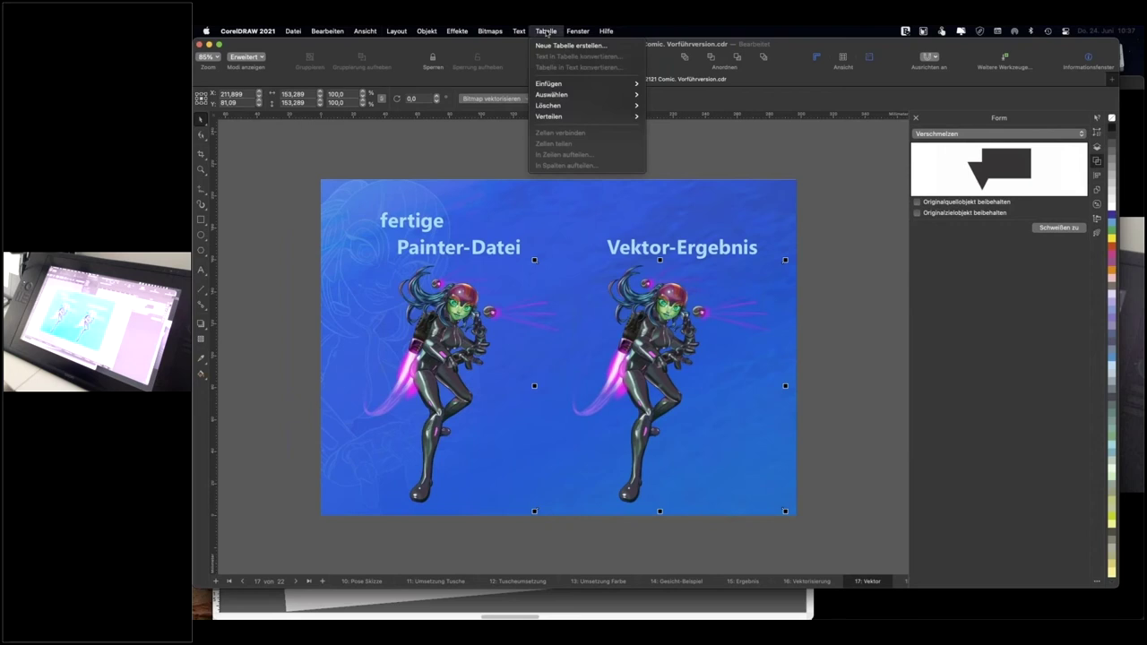
mouse_move(528, 31)
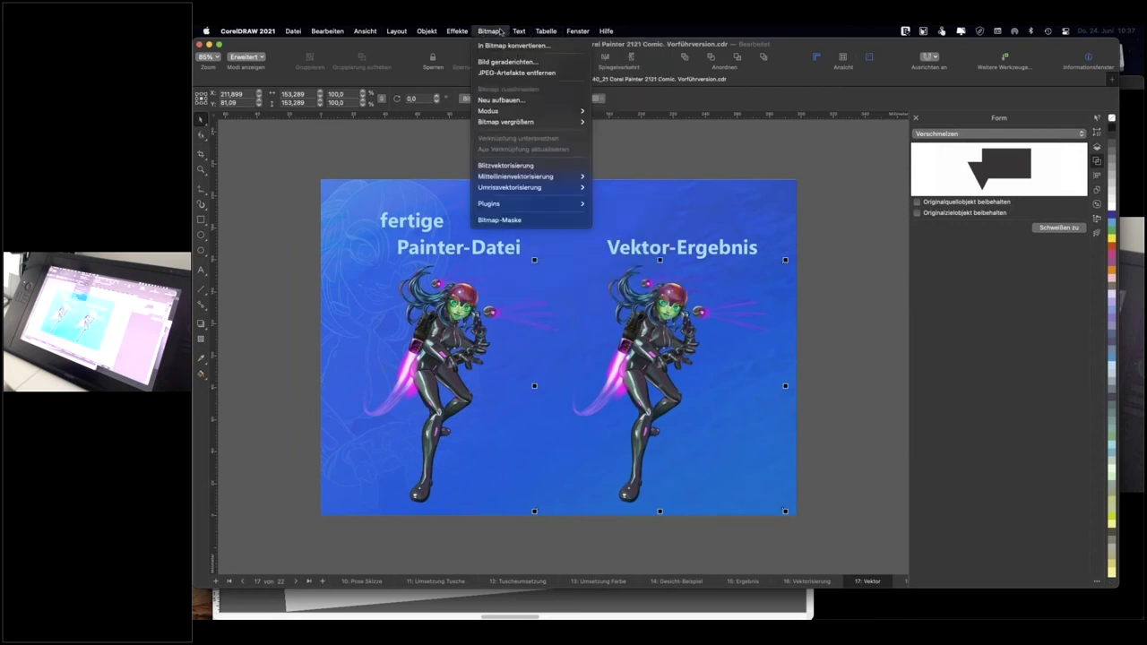
mouse_move(536, 189)
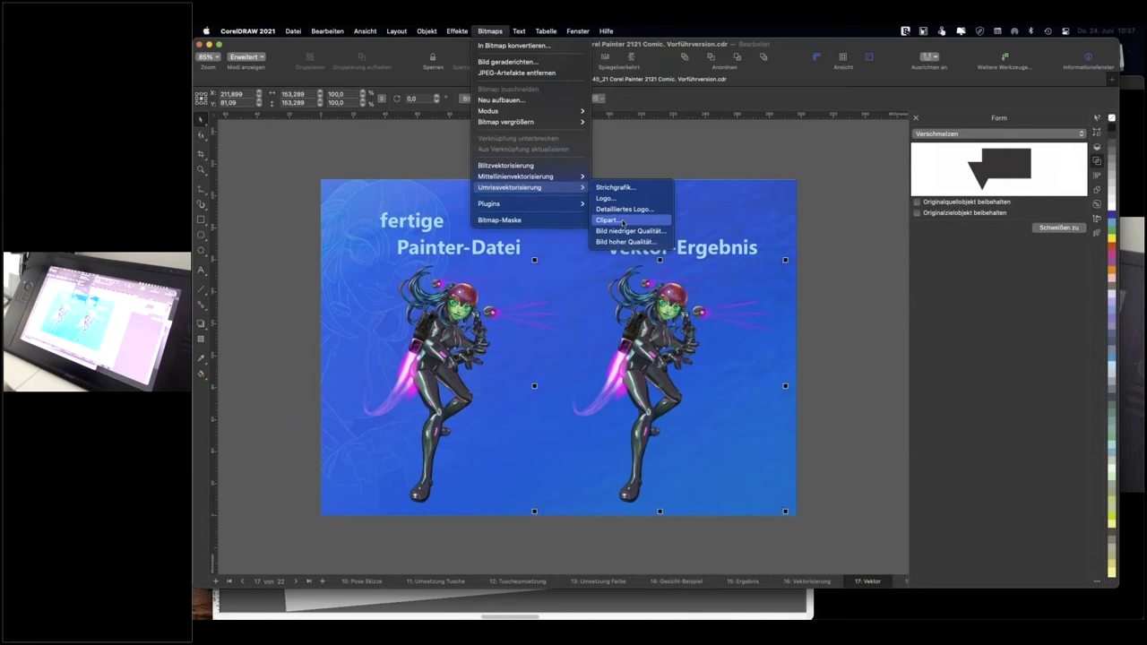
click(623, 220)
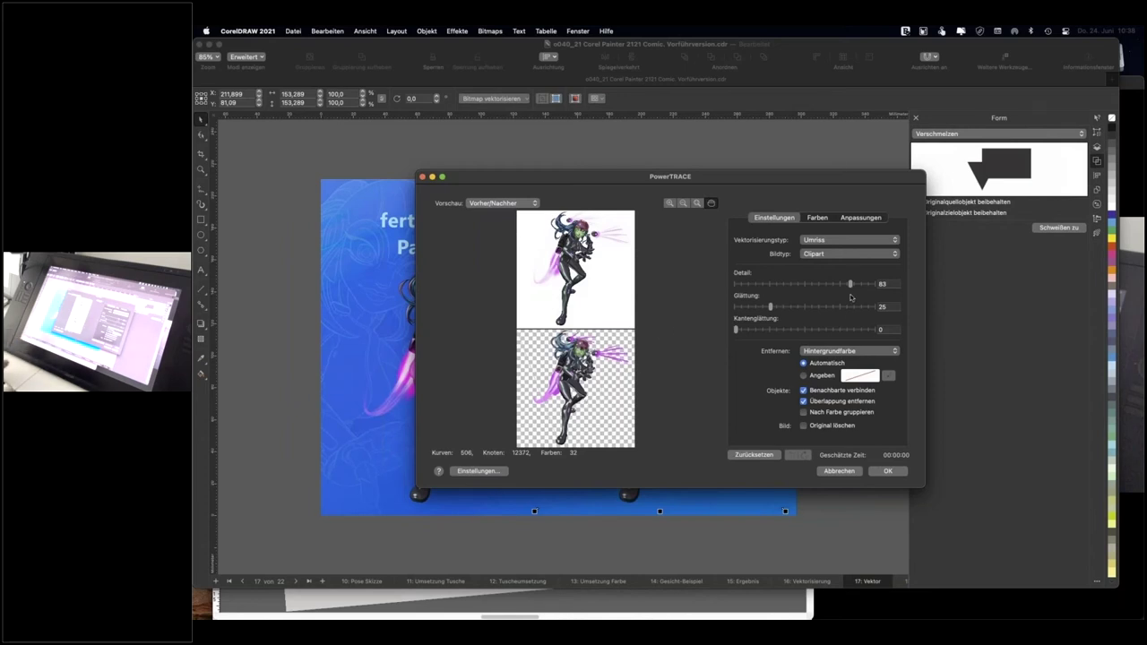
click(873, 220)
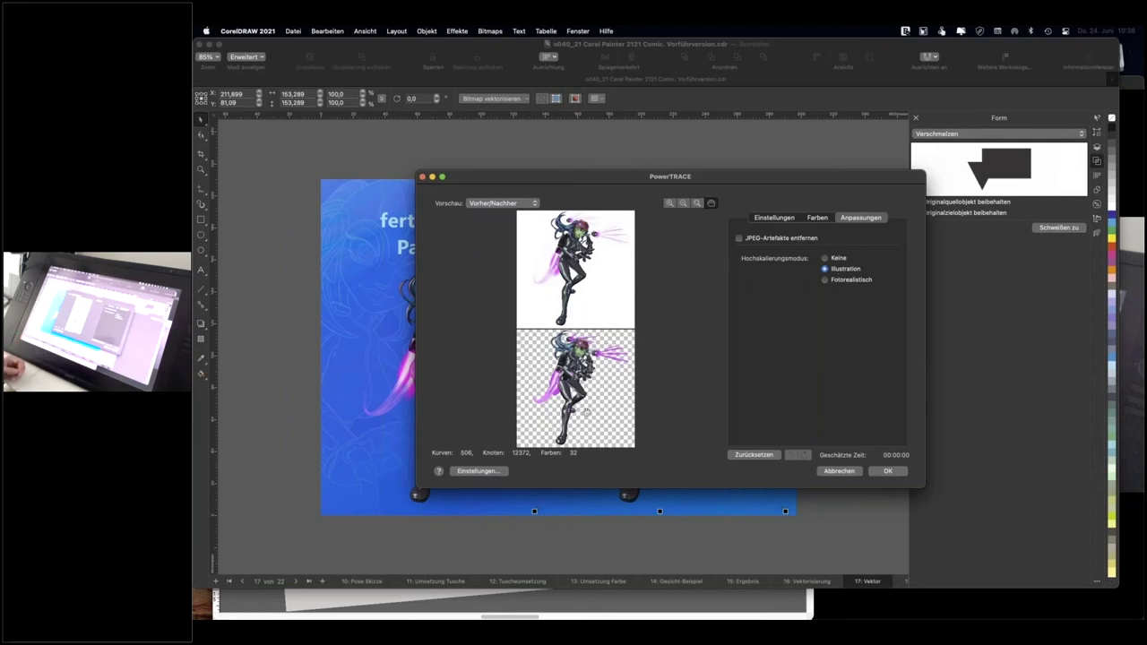
click(771, 218)
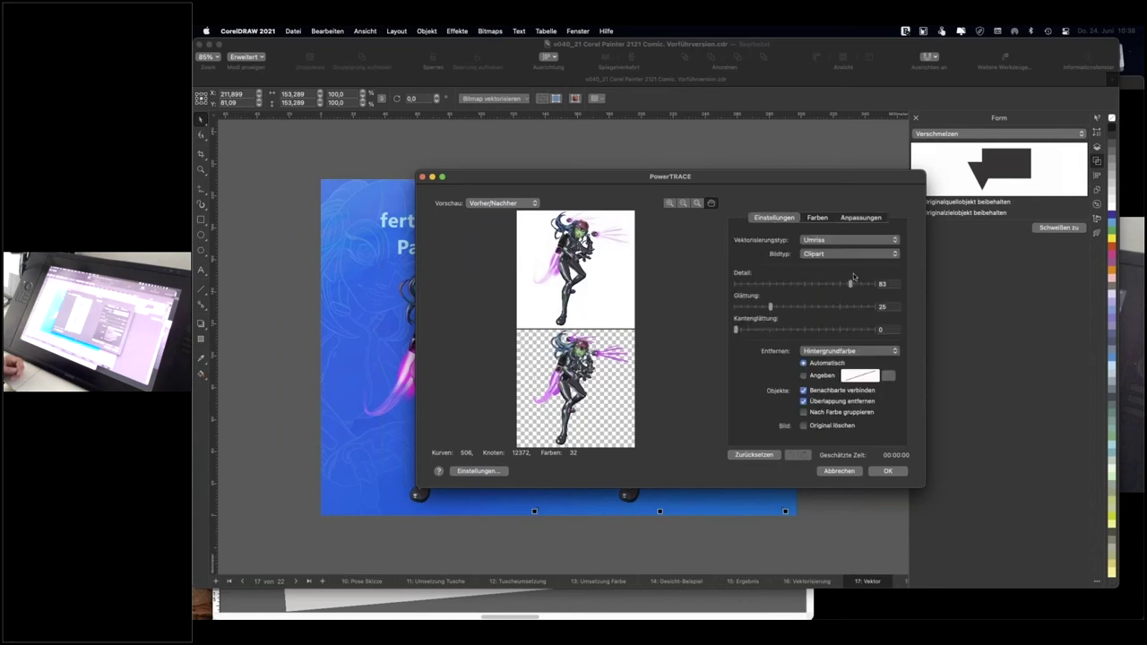
drag(850, 284, 869, 284)
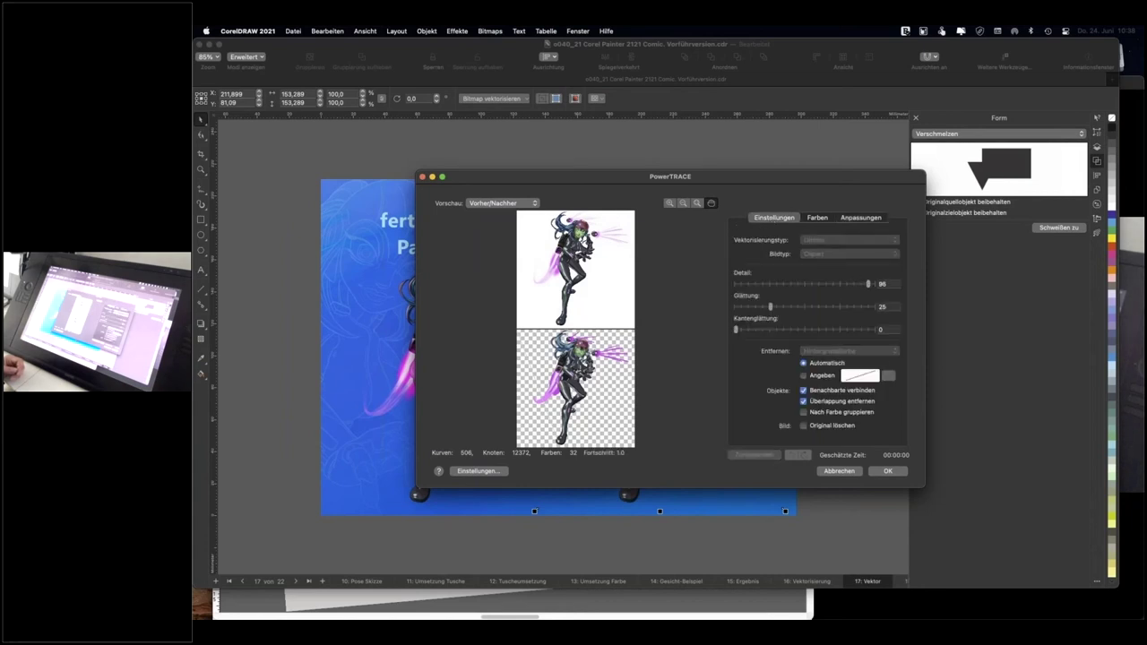
- Enlarge the before/after trace preview and examine the figure's head and upper body
click(670, 202)
click(577, 351)
click(576, 351)
click(577, 351)
click(581, 353)
click(582, 352)
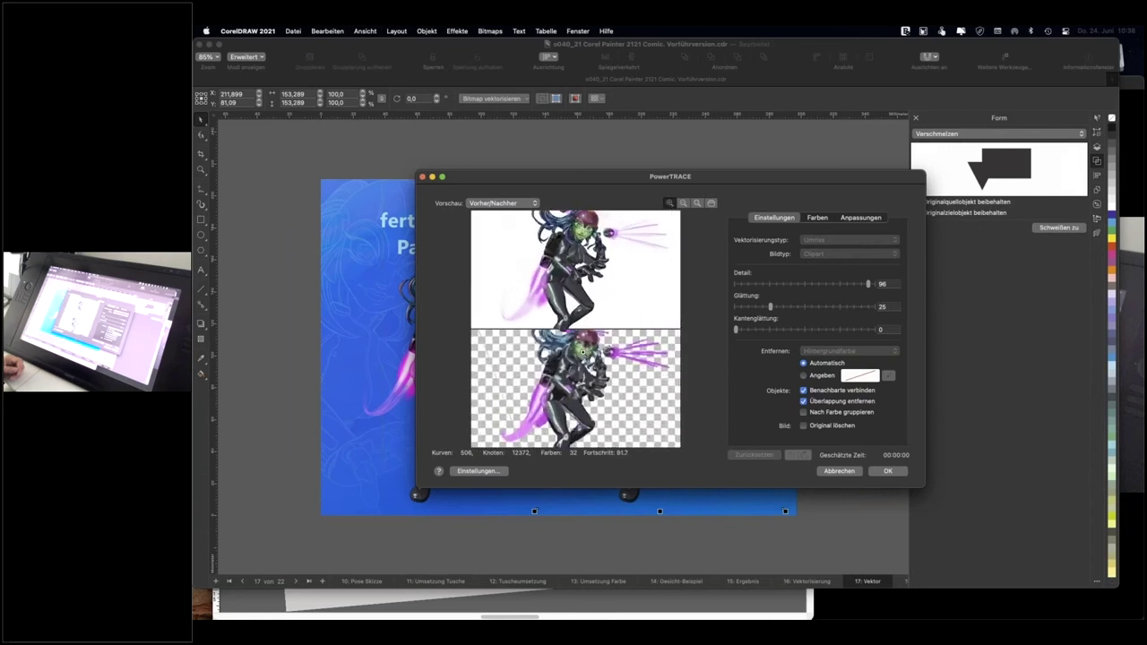
click(583, 353)
click(584, 353)
click(583, 354)
click(584, 354)
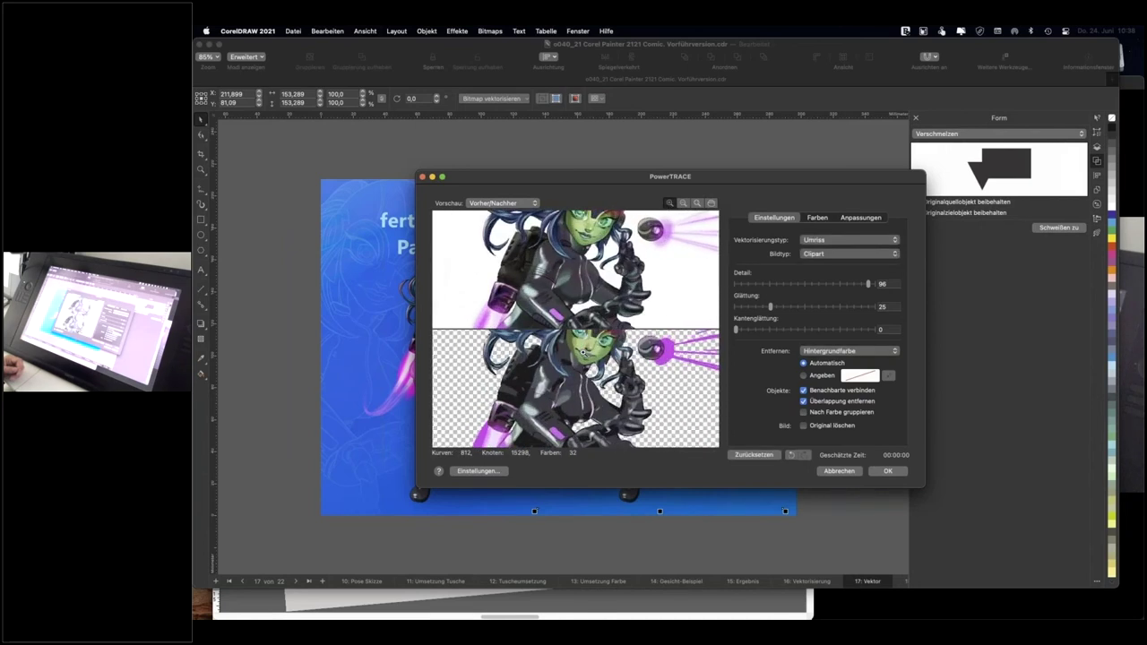
click(585, 355)
click(712, 203)
drag(593, 383, 596, 425)
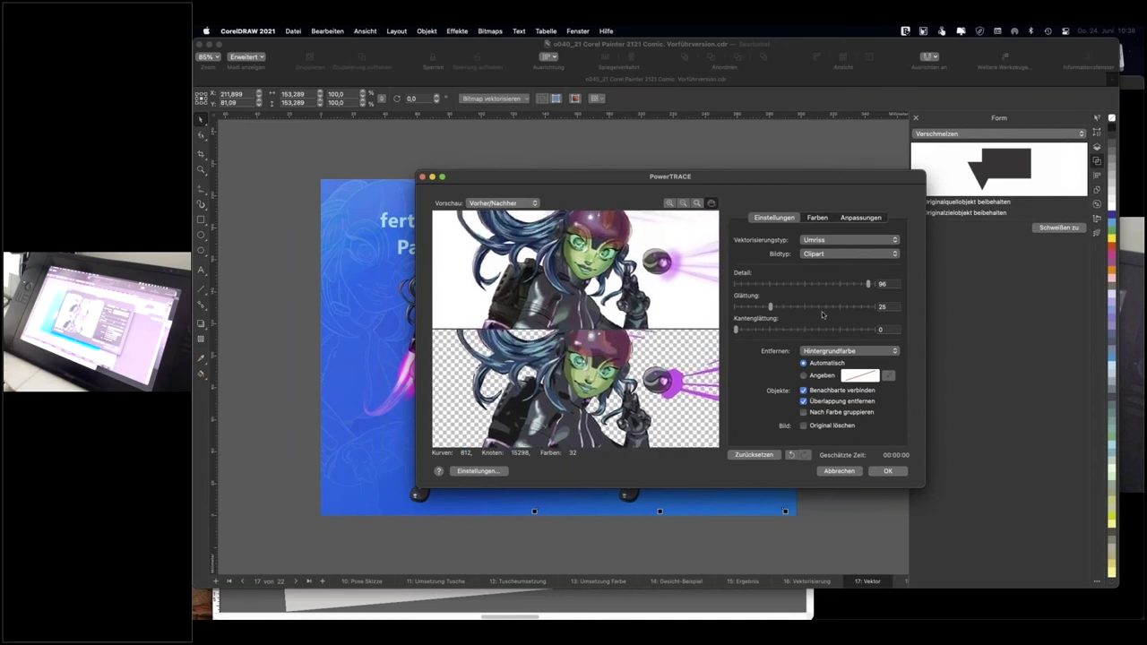
- Apply the trace with Detail set to 99 and move the vector figure to the right of the bitmap copy
click(873, 285)
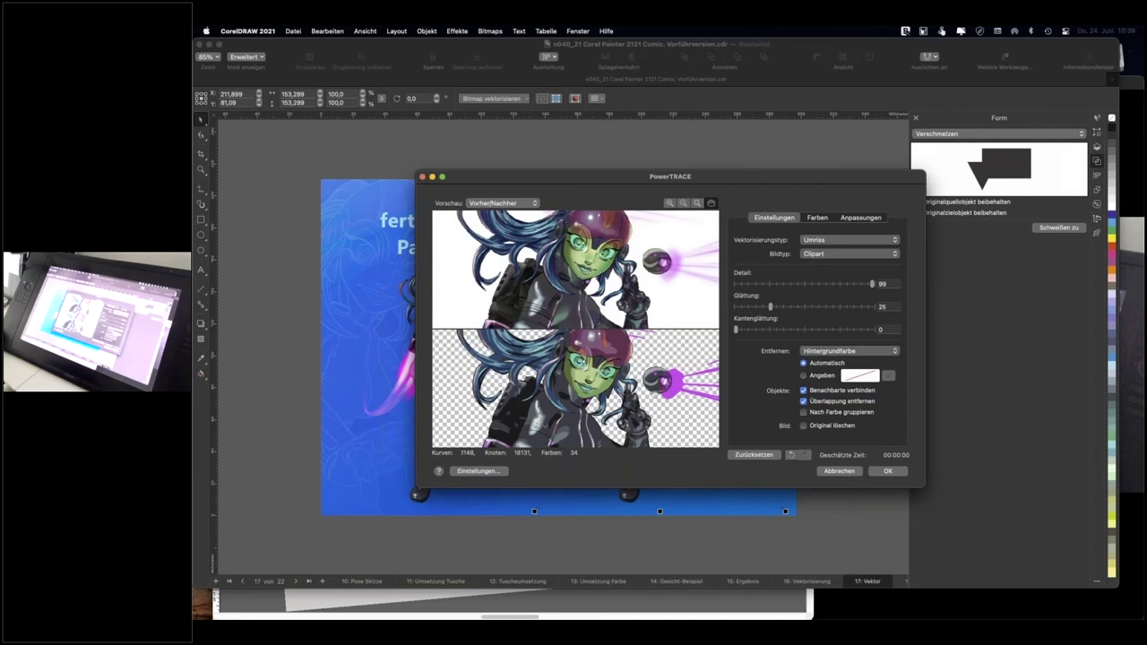
click(887, 471)
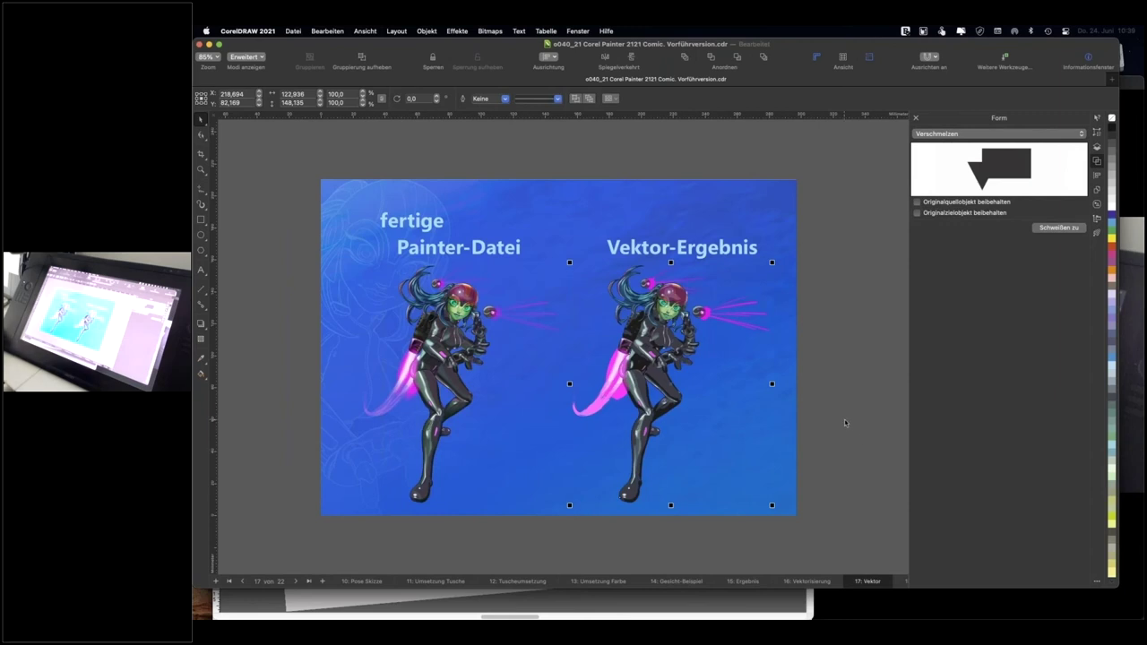
drag(644, 364, 783, 361)
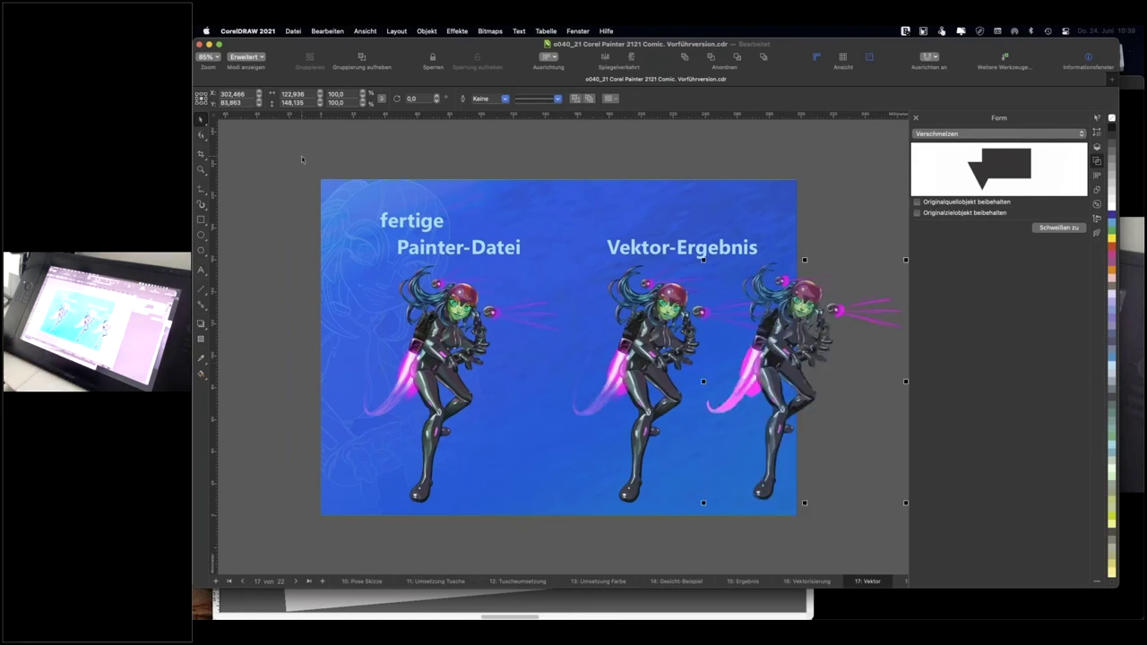
- Compare the traced vector figure with the bitmap copy up close, including the hair, suit and magenta jet flame
click(201, 169)
drag(743, 281, 878, 443)
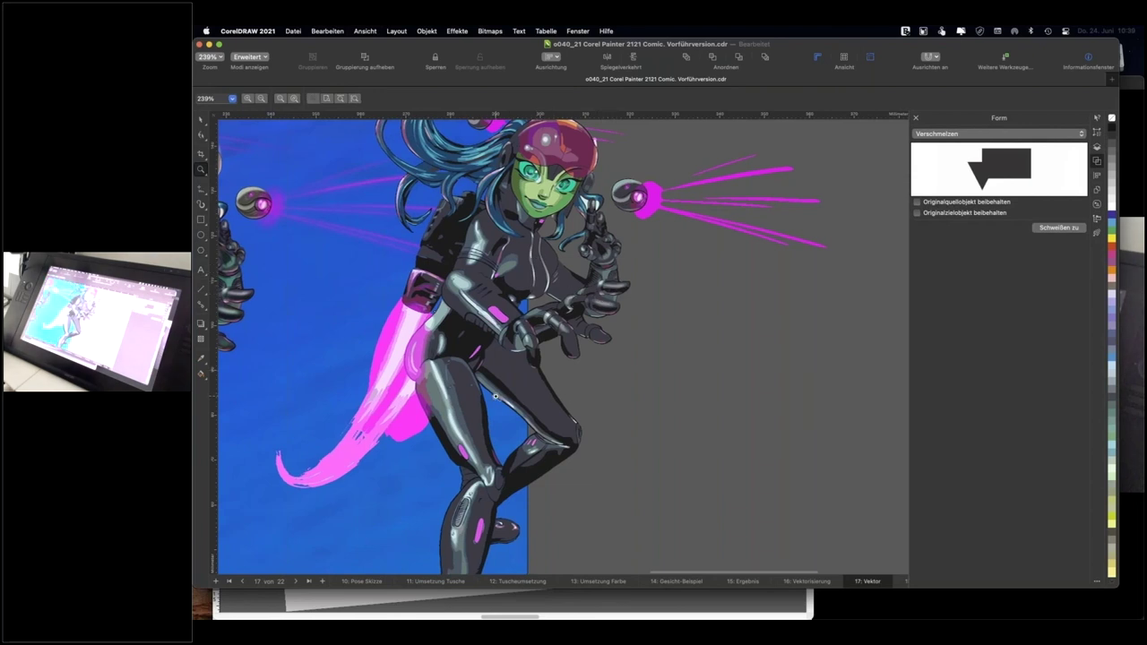
scroll(495, 396, left, 5)
scroll(496, 397, right, 3)
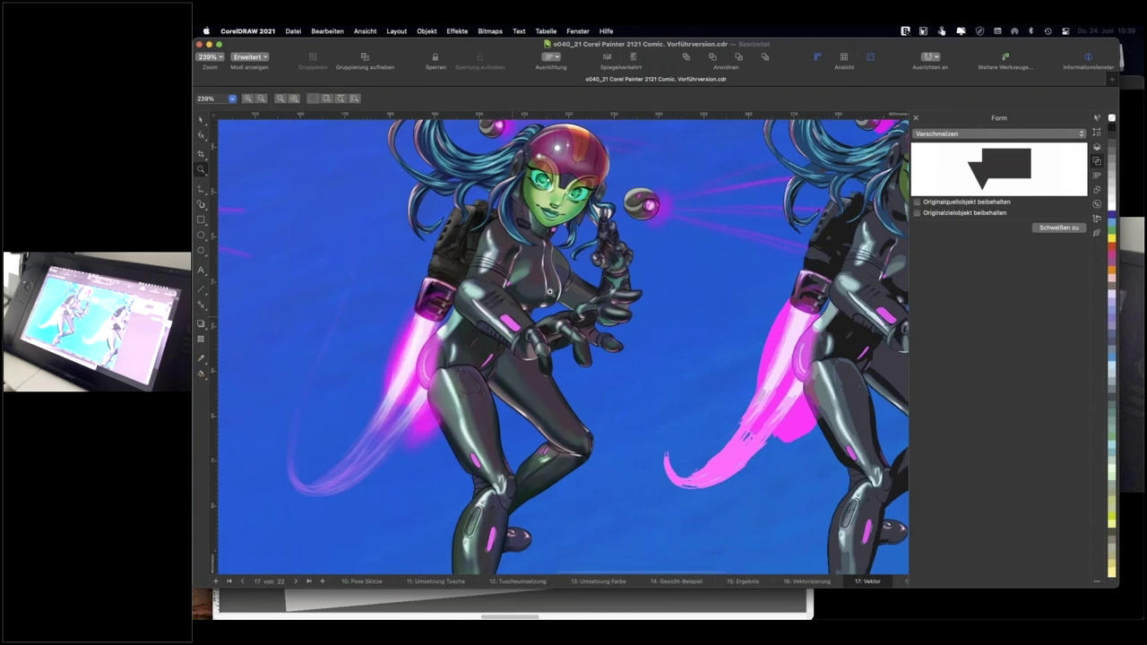
scroll(551, 296, right, 1)
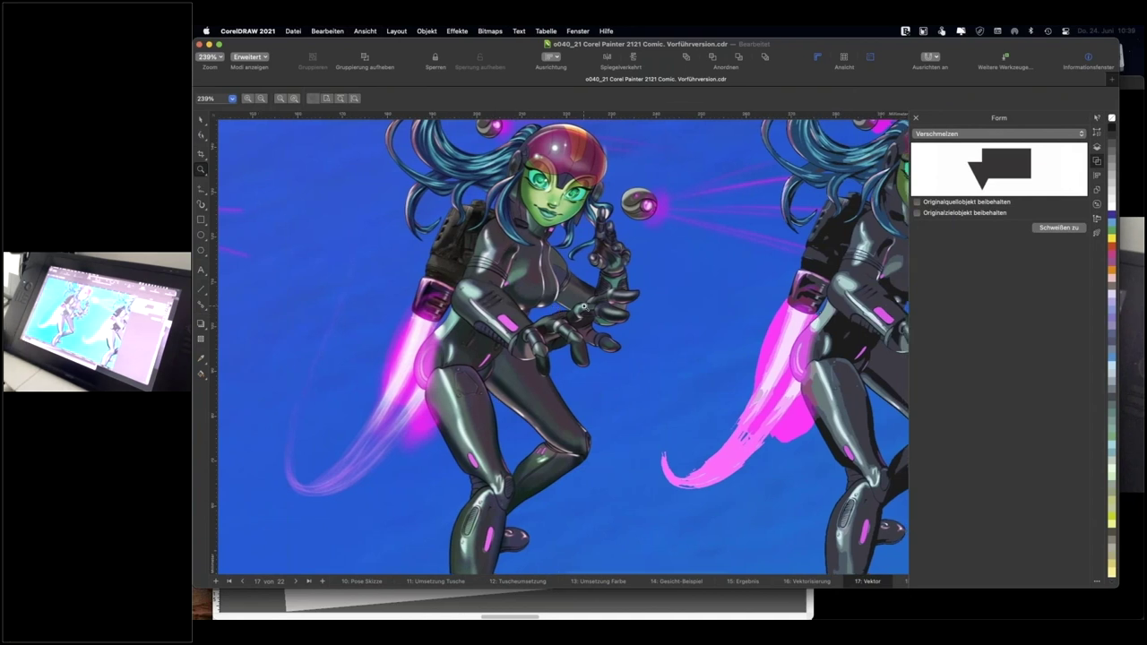
scroll(584, 307, right, 8)
scroll(584, 307, right, 4)
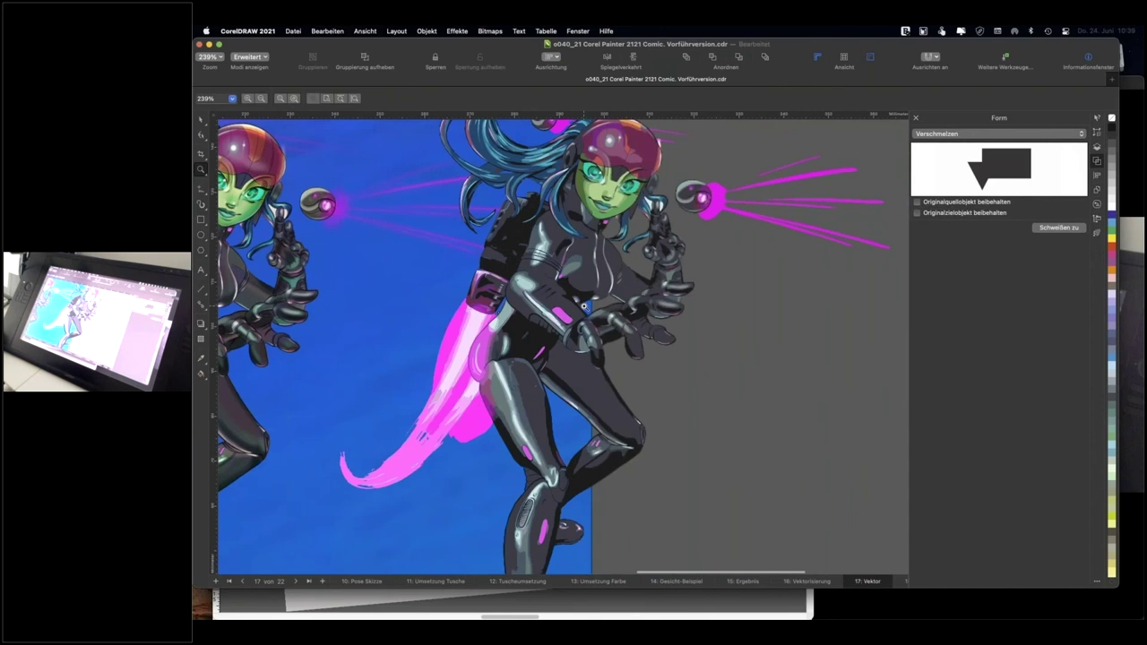
scroll(600, 302, up, 2)
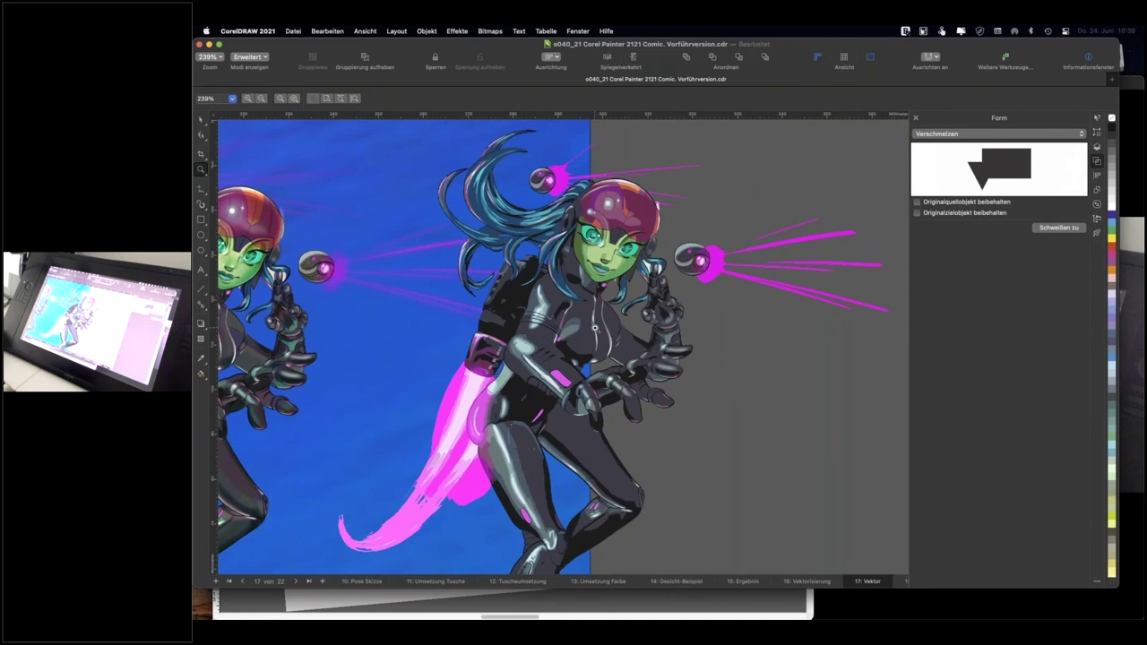
scroll(594, 328, left, 2)
scroll(594, 328, left, 2)
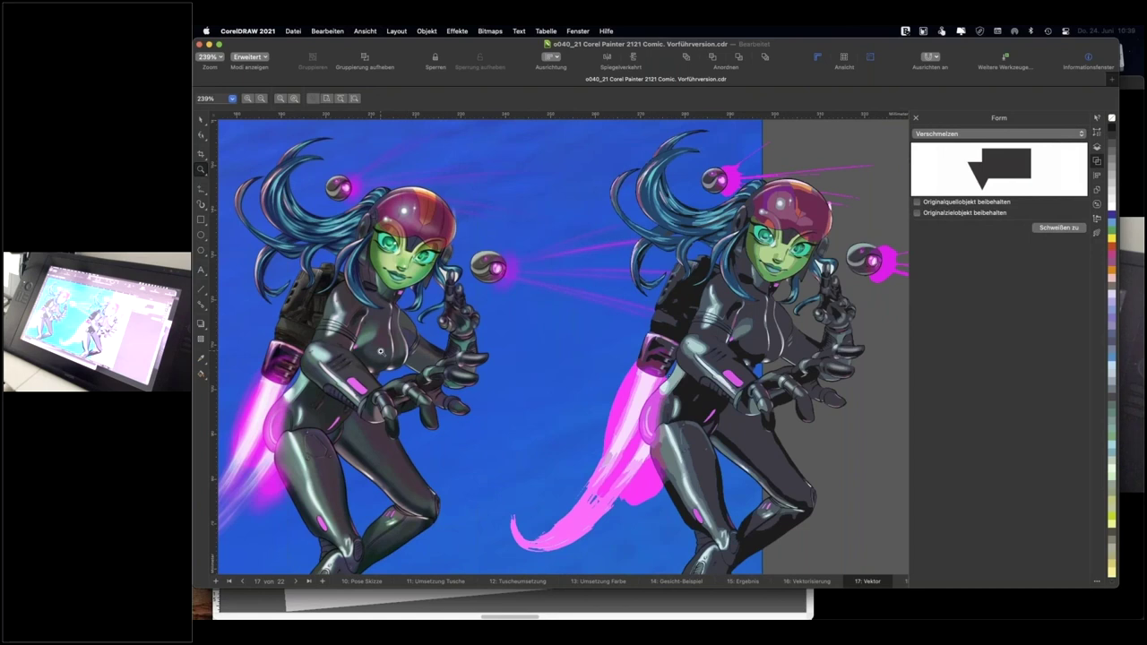
key(shift+F4)
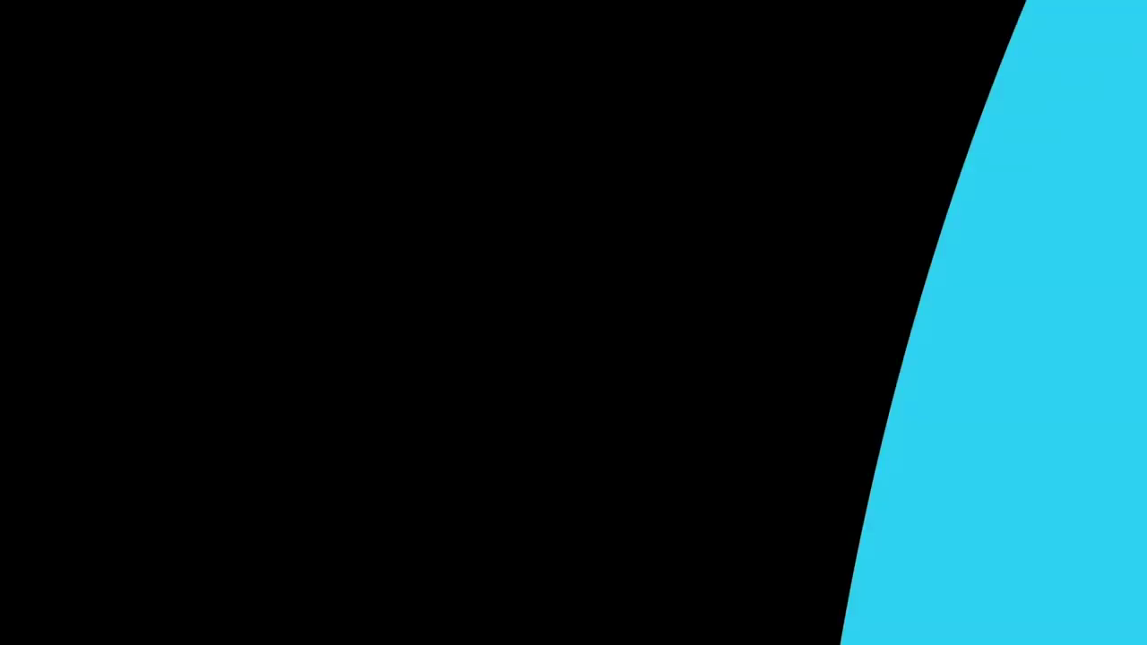